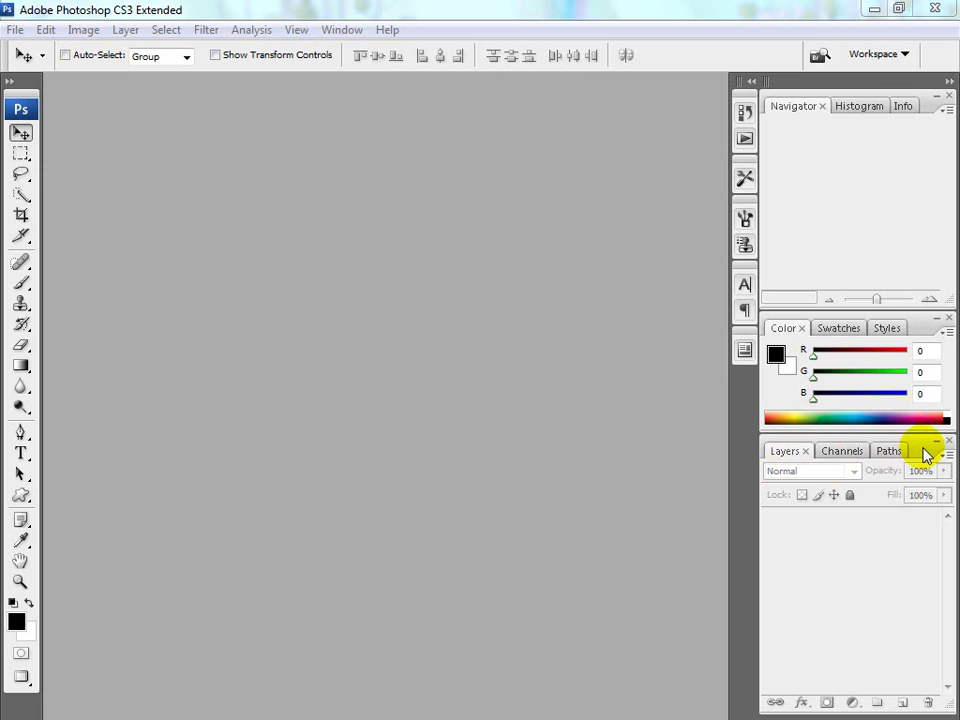
Detach the Layers palette, close the Navigator and Color palette groups, and float a taller Layers palette beside the collapsed dock.
{"action": "left_click_drag", "start_coordinate": [919, 449], "coordinate": [536, 348]}
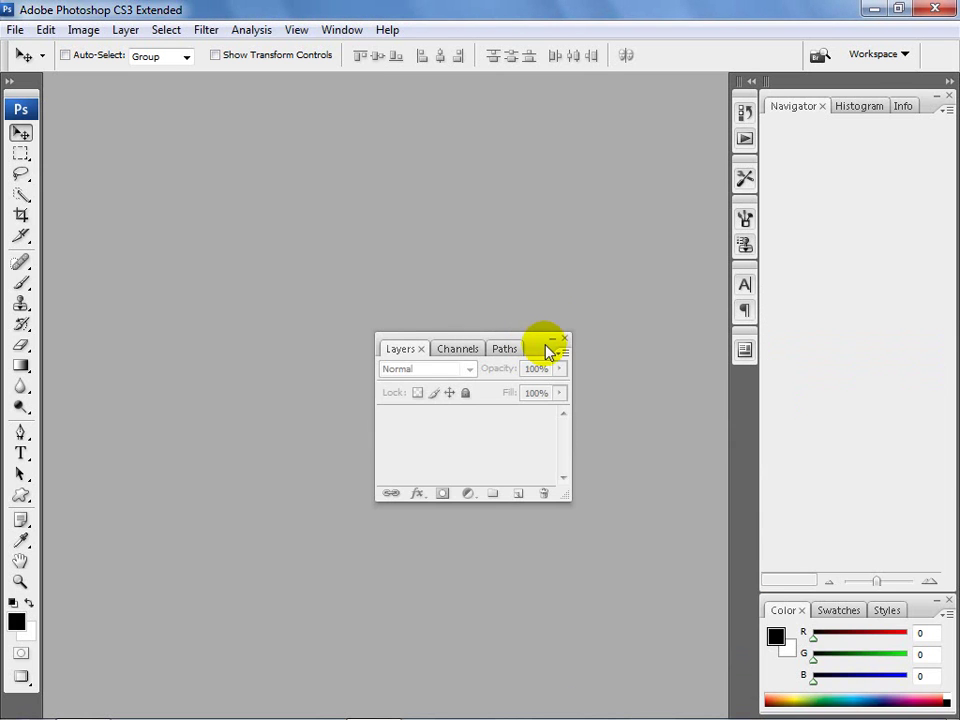
{"action": "left_click", "coordinate": [949, 96]}
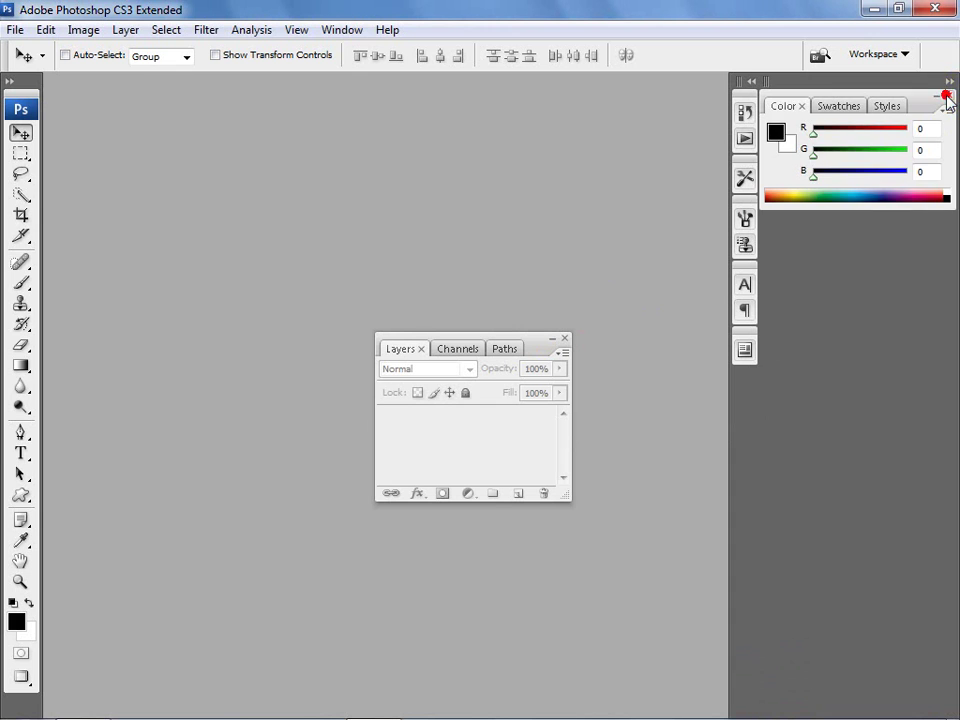
{"action": "left_click", "coordinate": [949, 97]}
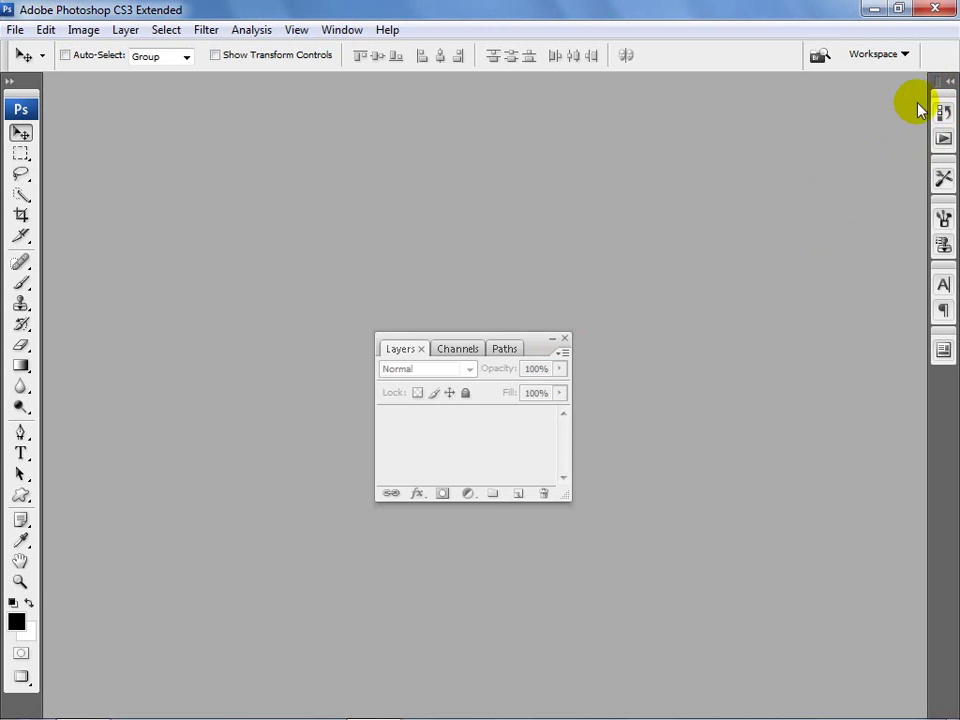
{"action": "left_click_drag", "start_coordinate": [535, 353], "coordinate": [881, 100]}
{"action": "left_click_drag", "start_coordinate": [913, 243], "coordinate": [912, 304]}
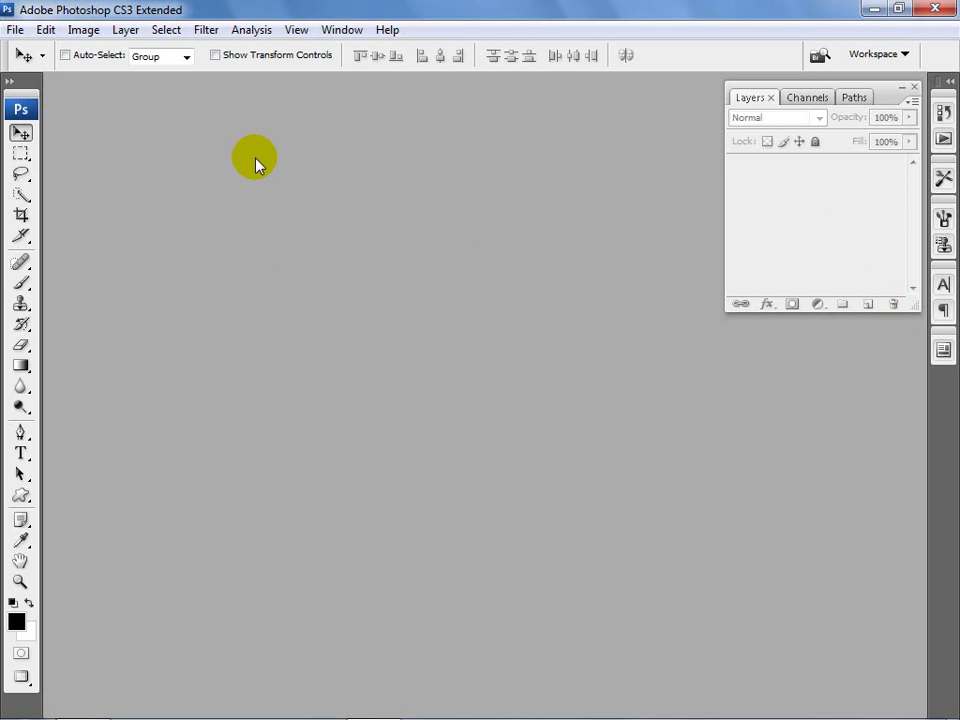
Hide all palettes except the toolbox and options bar, then bring back only Layers and shift it closer to the workspace edge.
{"action": "key", "text": "shift+Tab"}
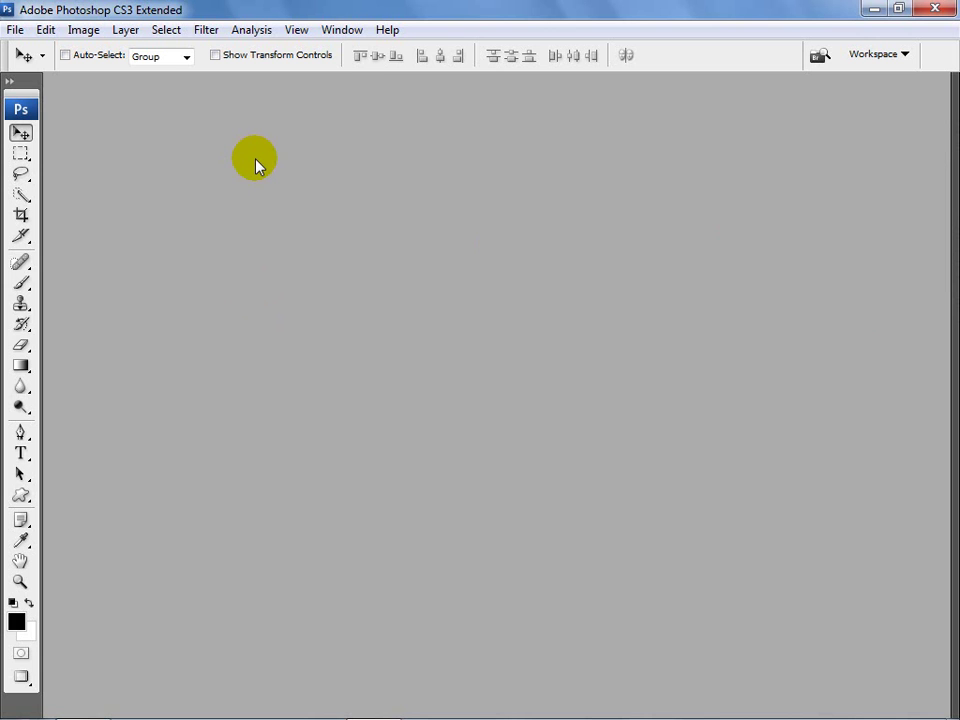
{"action": "key", "text": "F7"}
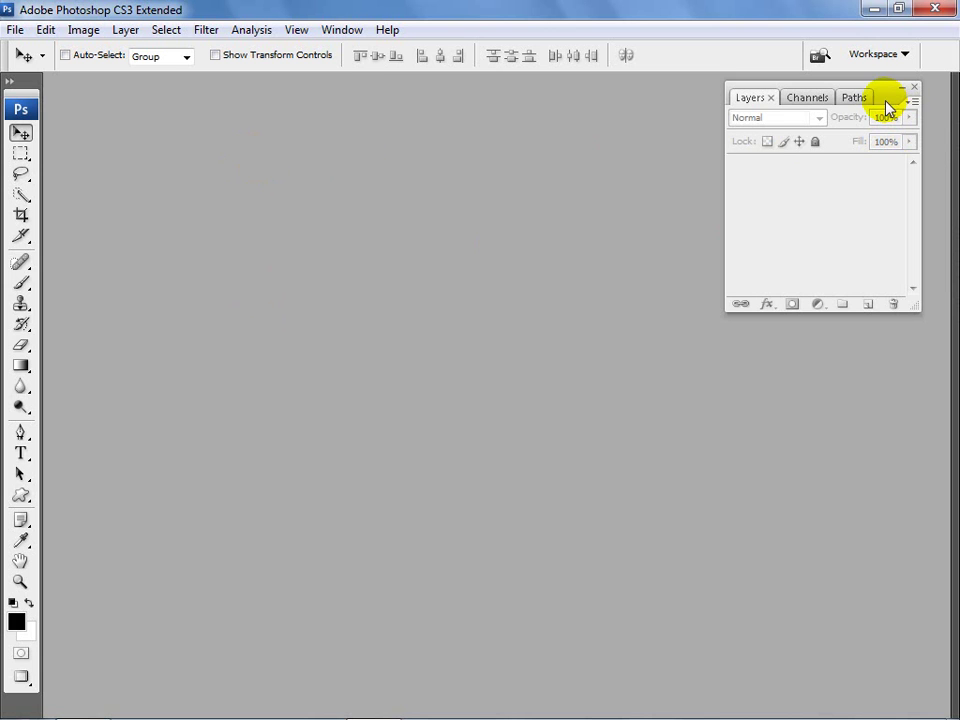
{"action": "mouse_move", "coordinate": [885, 103]}
{"action": "left_mouse_down"}
{"action": "mouse_move", "coordinate": [887, 135]}
{"action": "mouse_move", "coordinate": [902, 109]}
{"action": "left_mouse_up"}
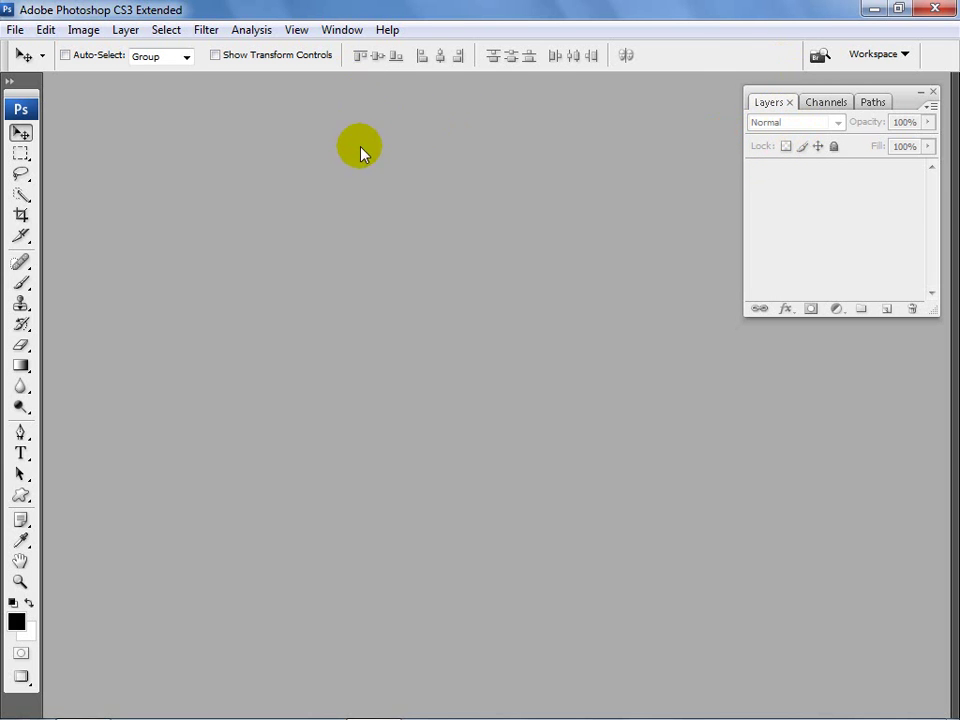
{"action": "left_click", "coordinate": [336, 34]}
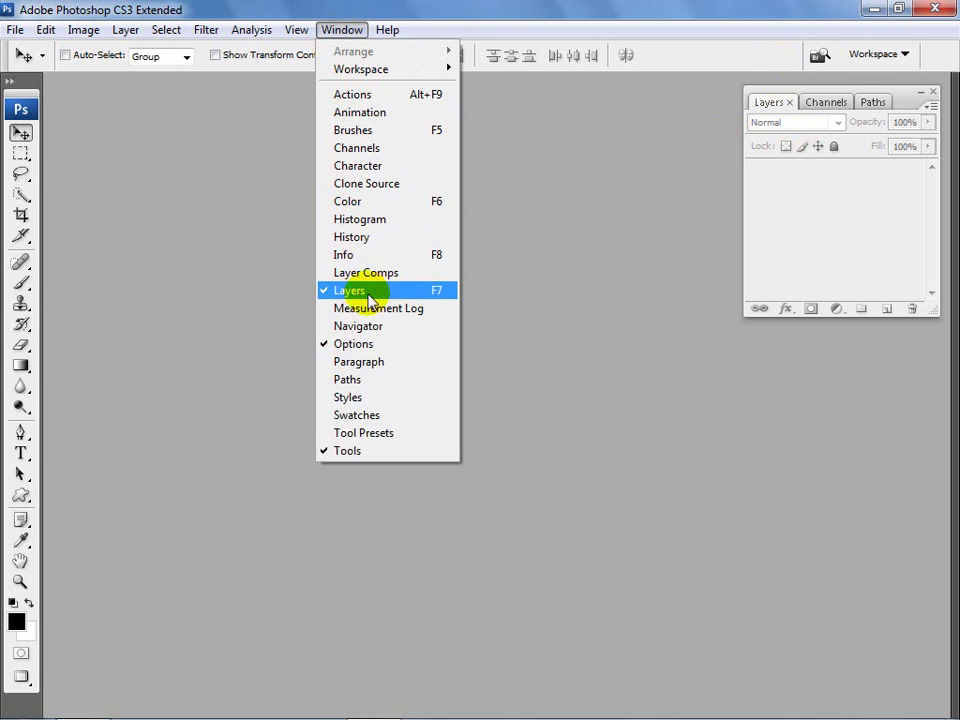
{"action": "left_click", "coordinate": [547, 267]}
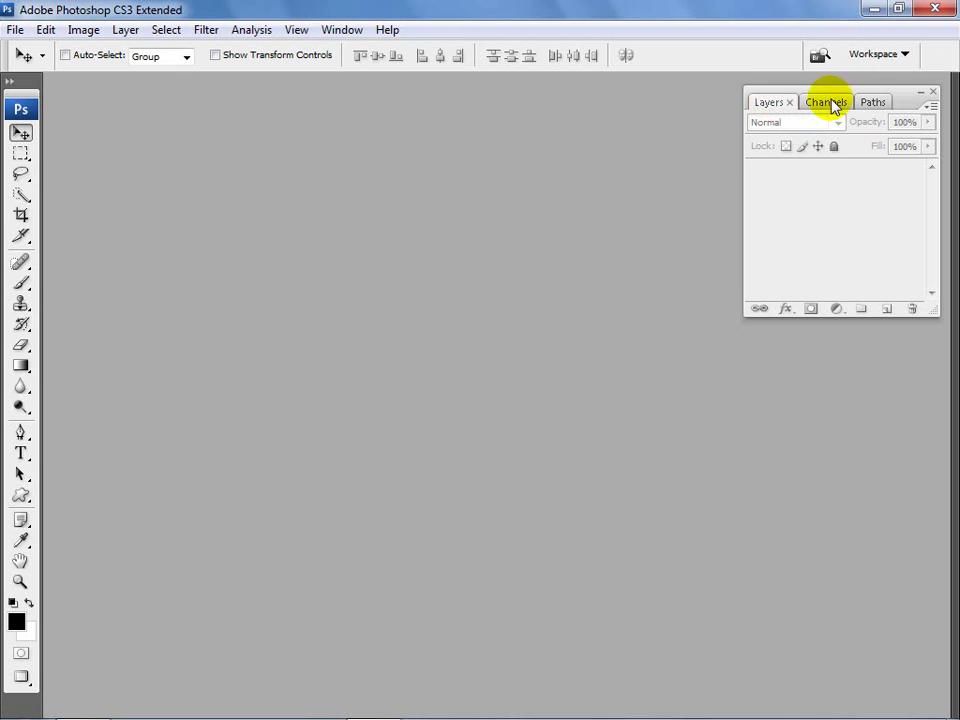
{"action": "left_click_drag", "start_coordinate": [906, 102], "coordinate": [911, 101]}
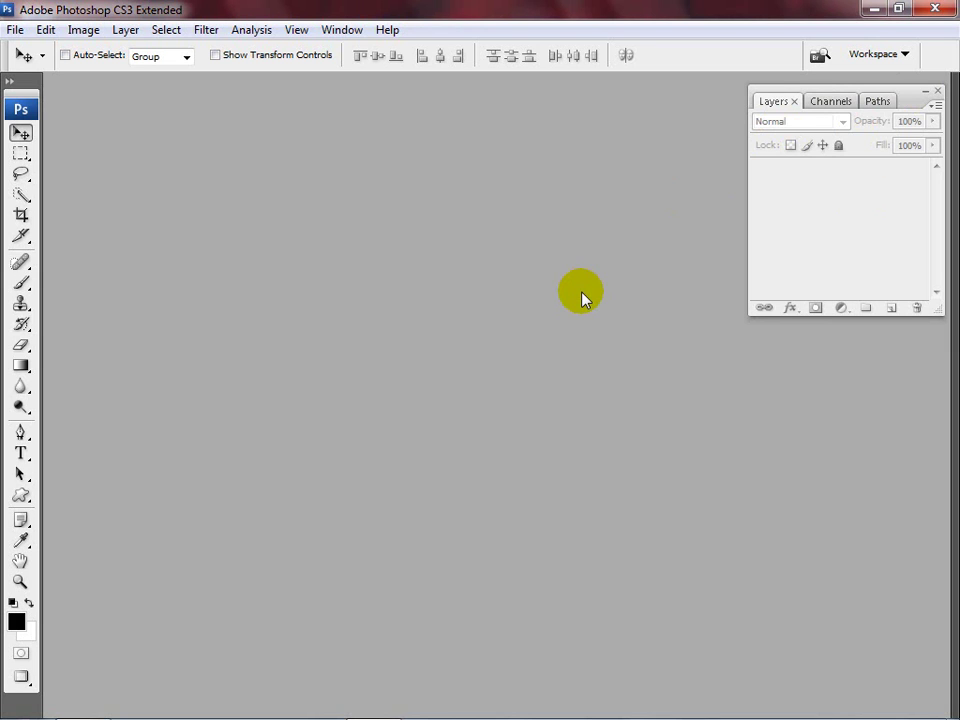
Open the poppy field image (1) from the FlatImages folder.
{"action": "double_click", "coordinate": [476, 283]}
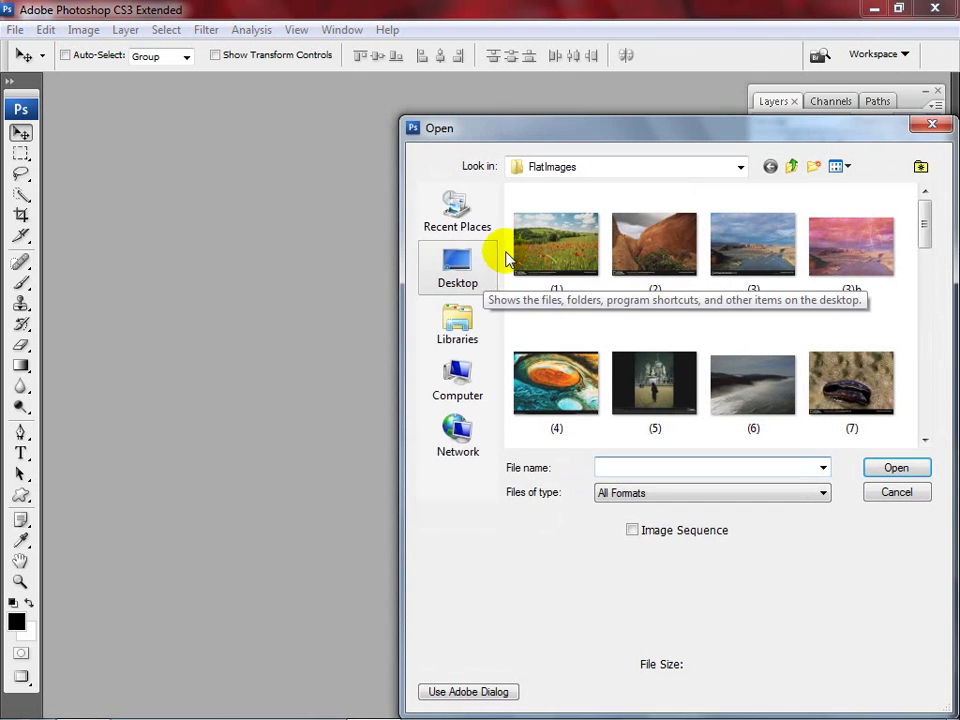
{"action": "left_click_drag", "start_coordinate": [582, 137], "coordinate": [338, 88]}
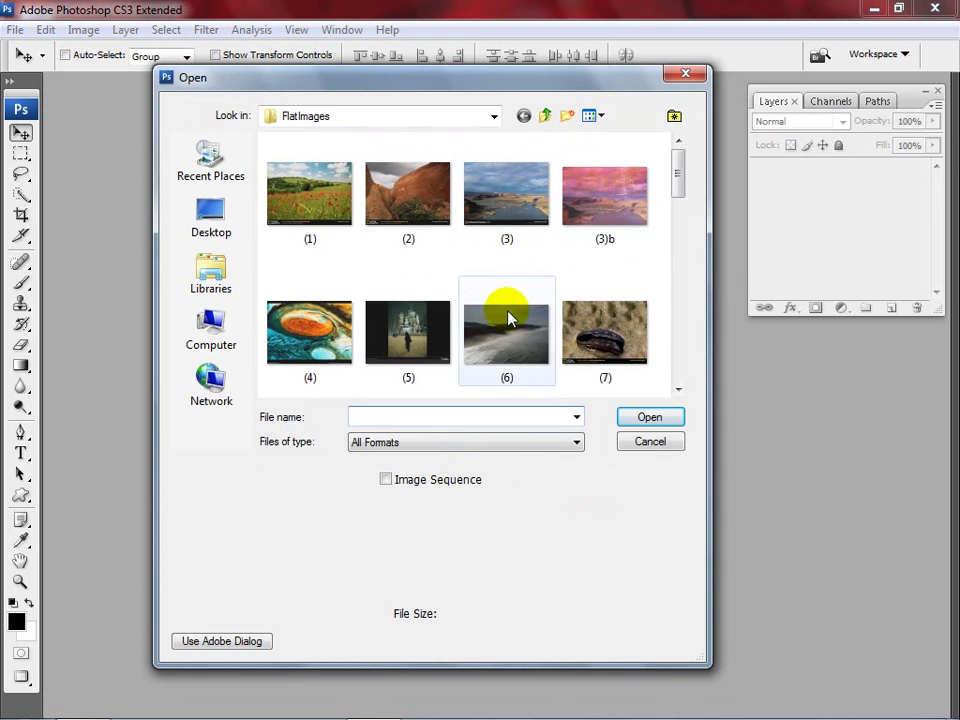
{"action": "left_click", "coordinate": [314, 234]}
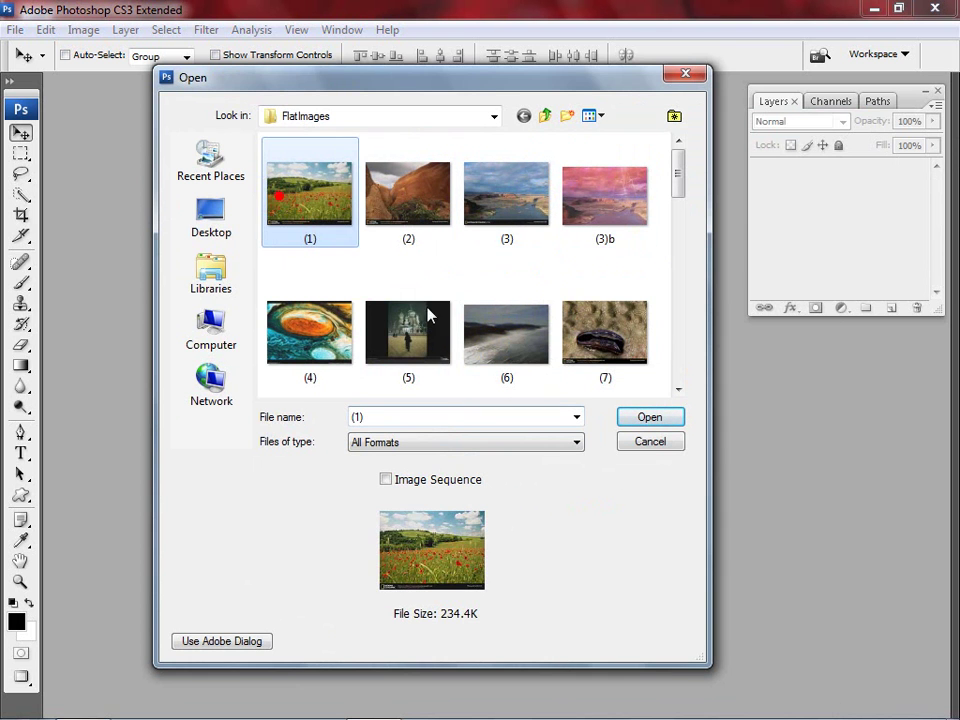
{"action": "left_click", "coordinate": [645, 420]}
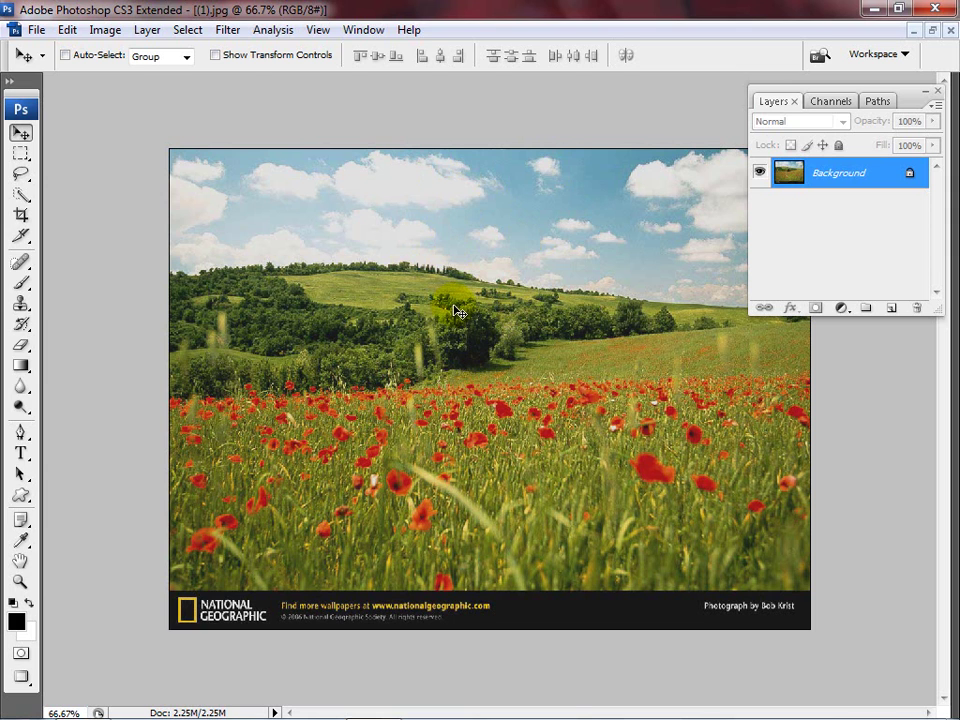
Cycle the image to the standard window screen mode, move its window lower, and maximize it.
{"action": "key", "text": "f"}
{"action": "key", "text": "f"}
{"action": "key", "text": "f"}
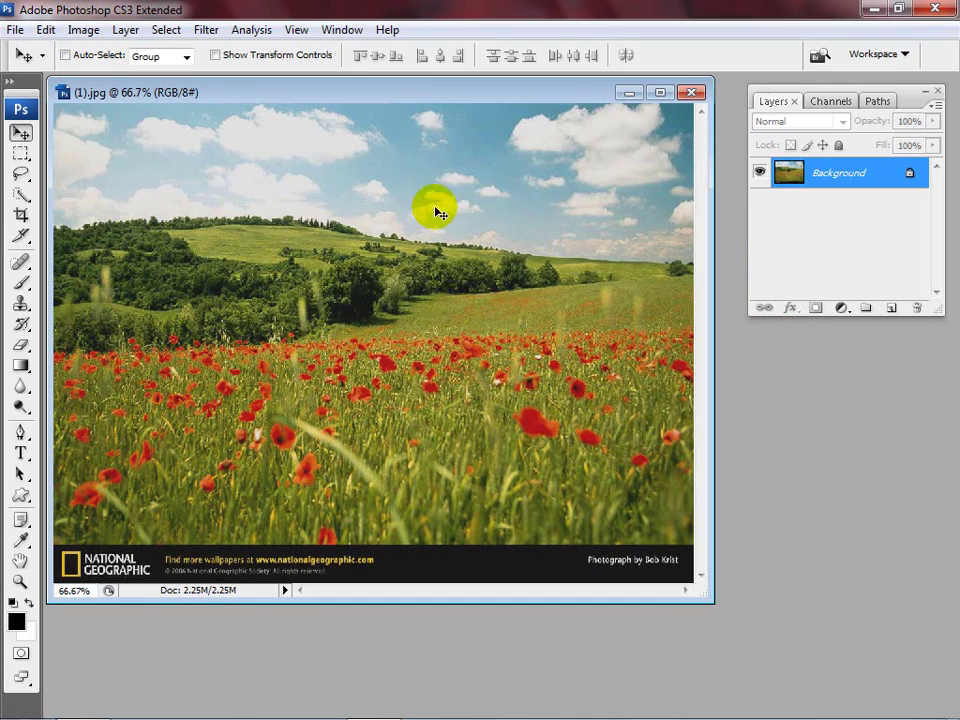
{"action": "left_click_drag", "start_coordinate": [413, 90], "coordinate": [425, 148]}
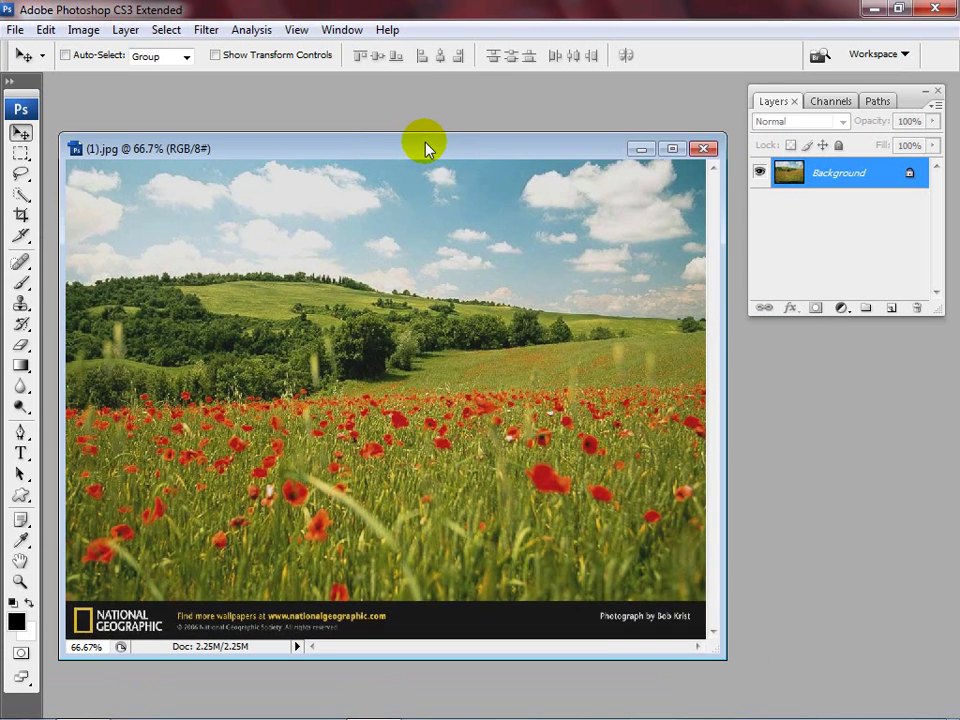
{"action": "double_click", "coordinate": [425, 148]}
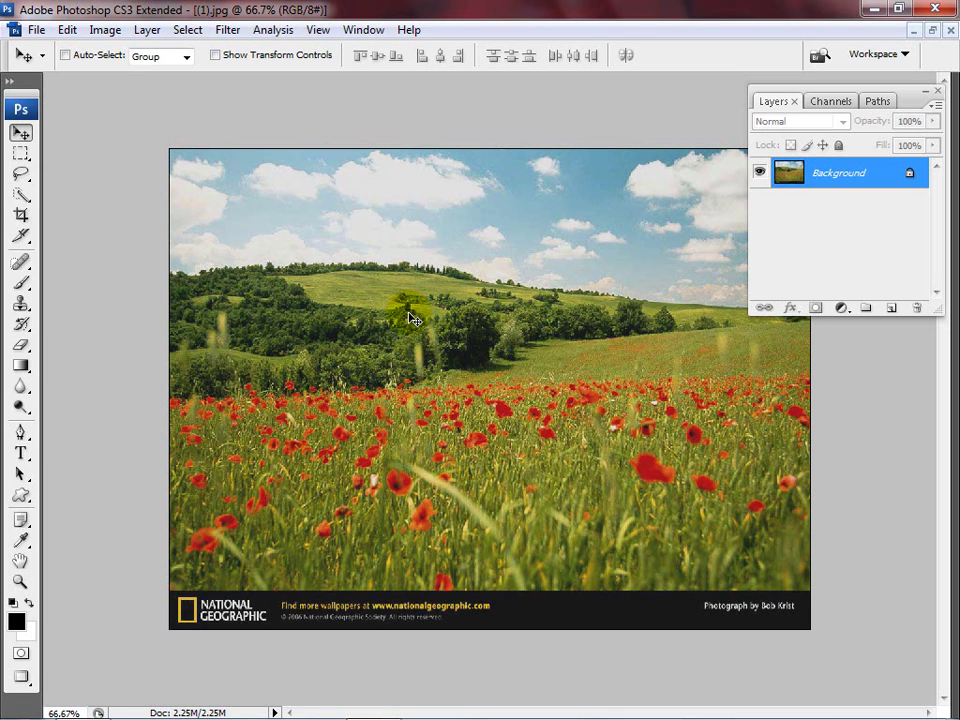
Switch to full screen mode with menu bar and shift the image clear of the Layers palette.
{"action": "key", "text": "f"}
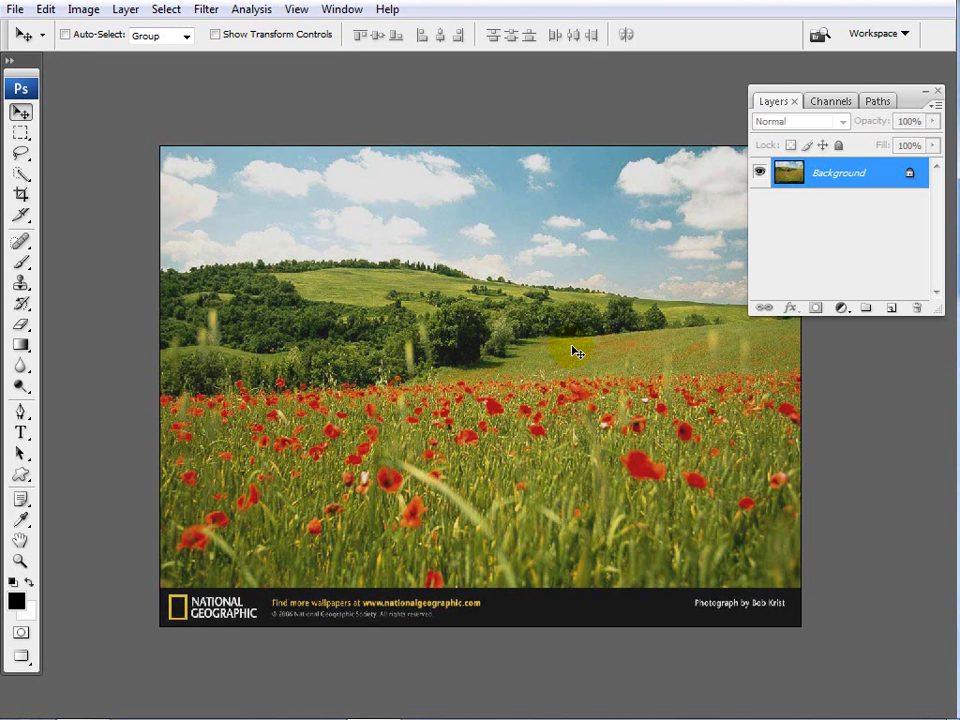
{"action": "key", "text": "space"}
{"action": "left_click_drag", "start_coordinate": [576, 353], "coordinate": [499, 347]}
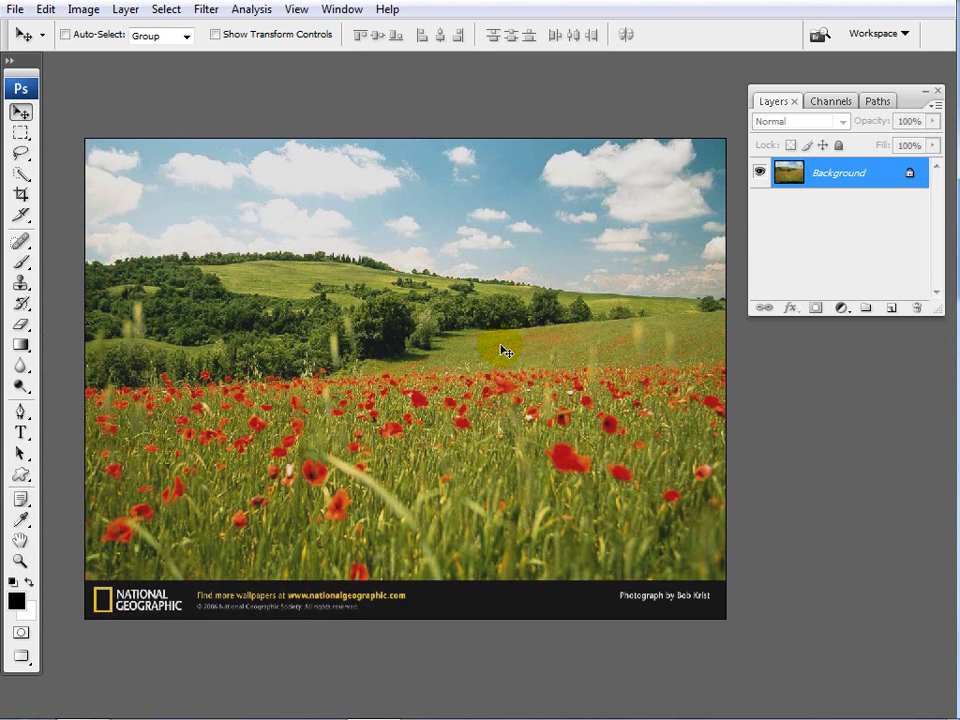
Cycle through every screen mode back to full screen with menu bar and reposition the image clear of the Layers palette.
{"action": "key", "text": "f"}
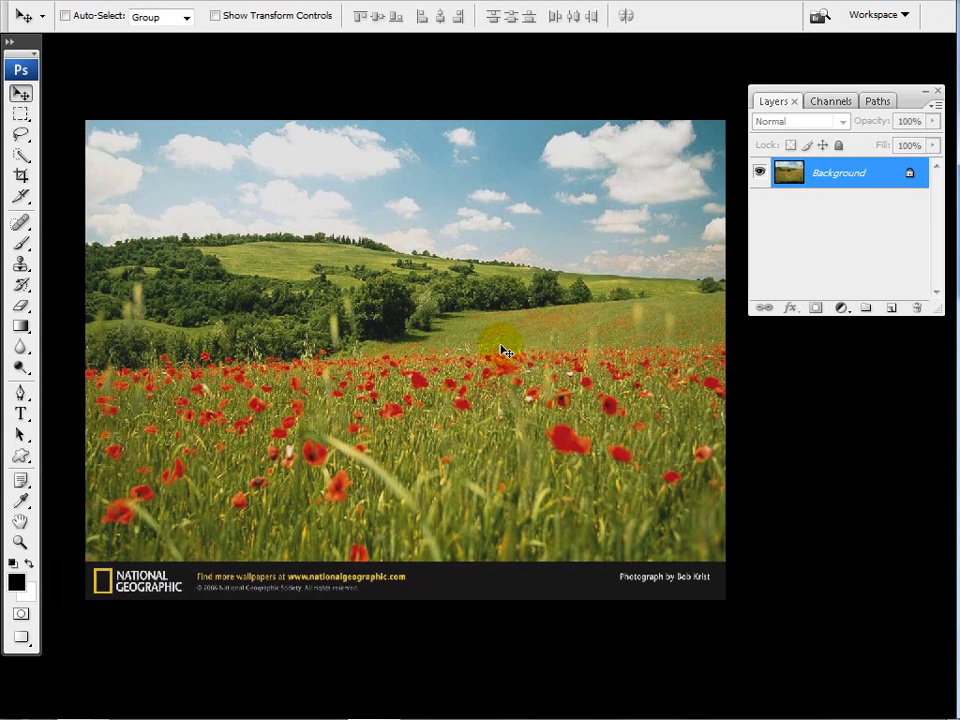
{"action": "key", "text": "f"}
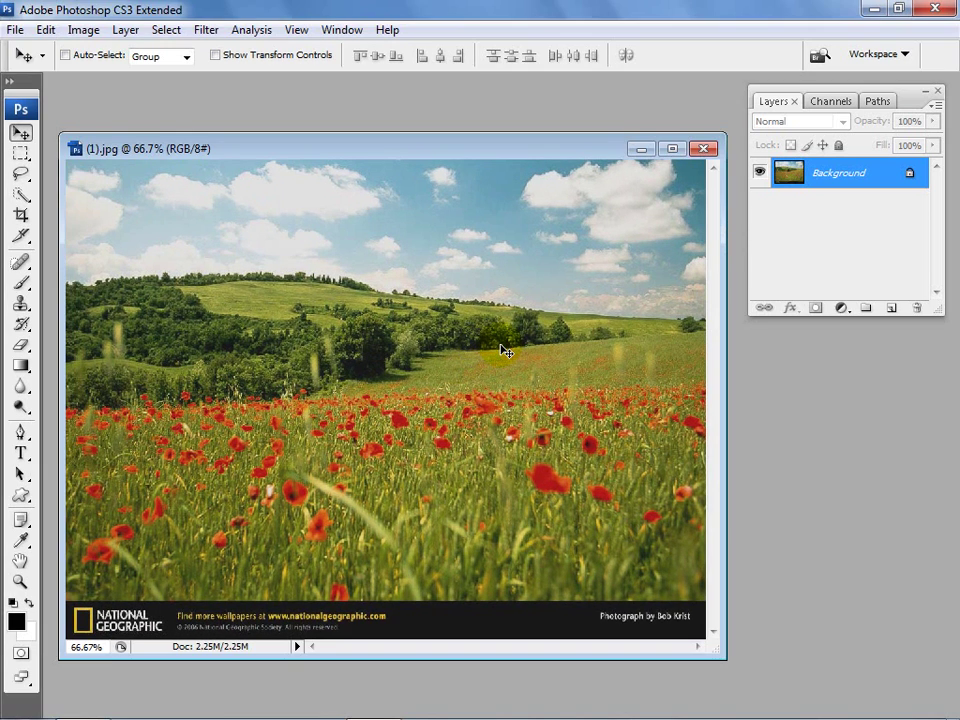
{"action": "key", "text": "f"}
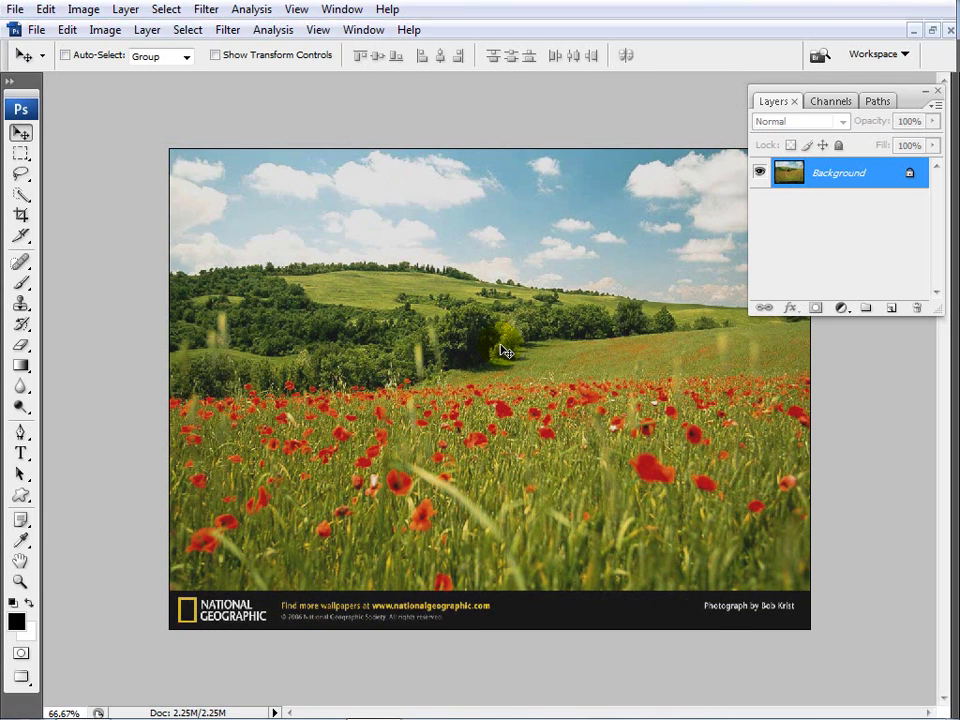
{"action": "key", "text": "f"}
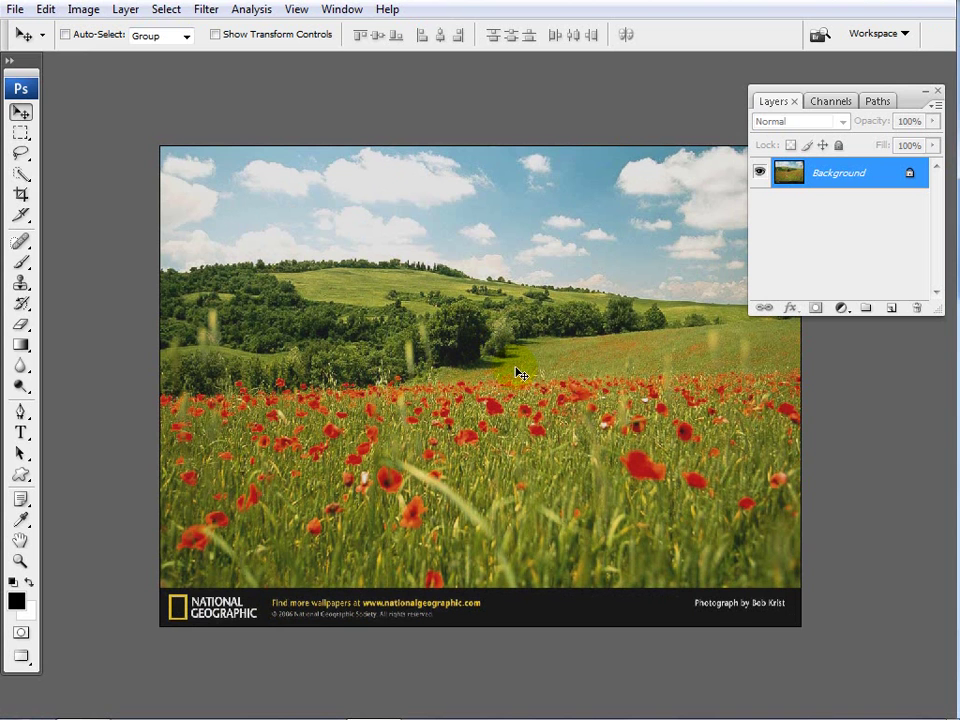
{"action": "left_click_drag", "start_coordinate": [546, 371], "coordinate": [474, 373]}
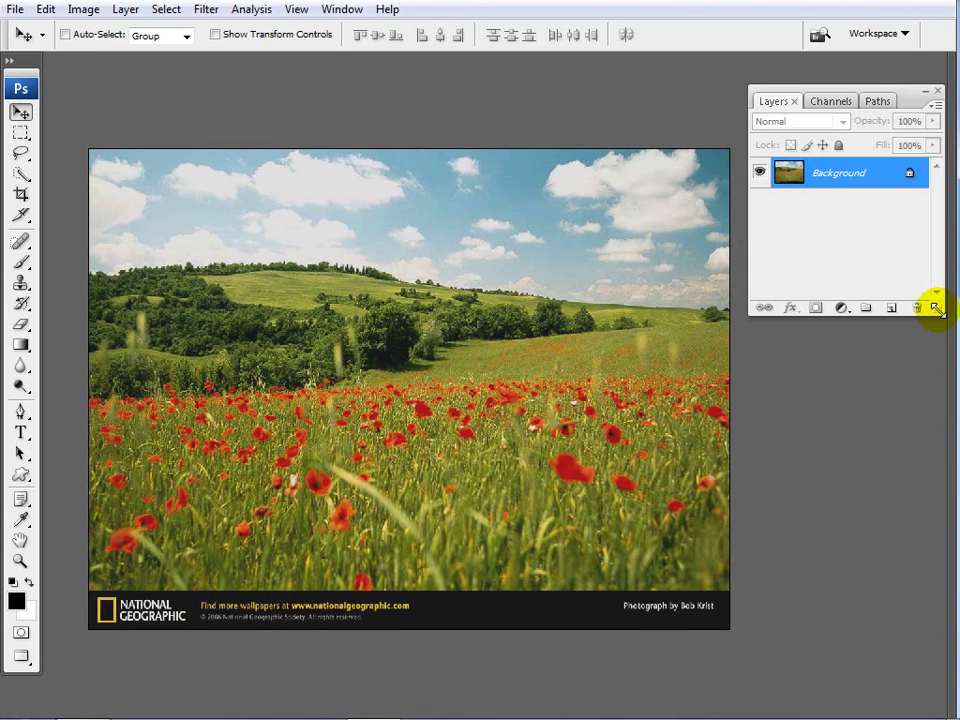
Make the Layers palette taller and add a Levels adjustment layer above the Background layer.
{"action": "left_click_drag", "start_coordinate": [936, 313], "coordinate": [927, 368]}
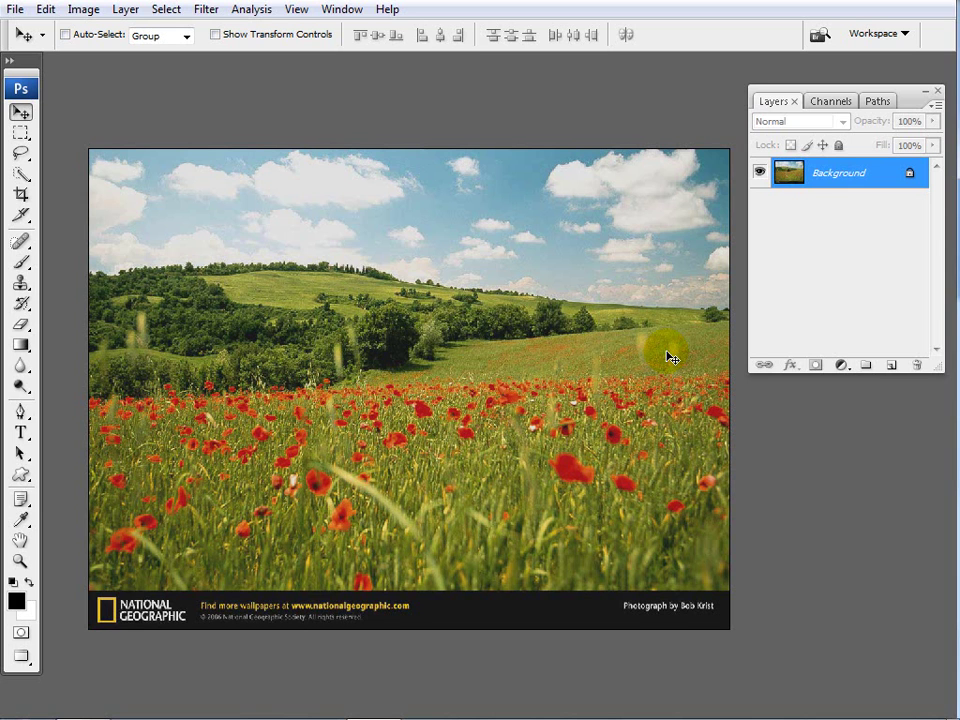
{"action": "left_click", "coordinate": [842, 363]}
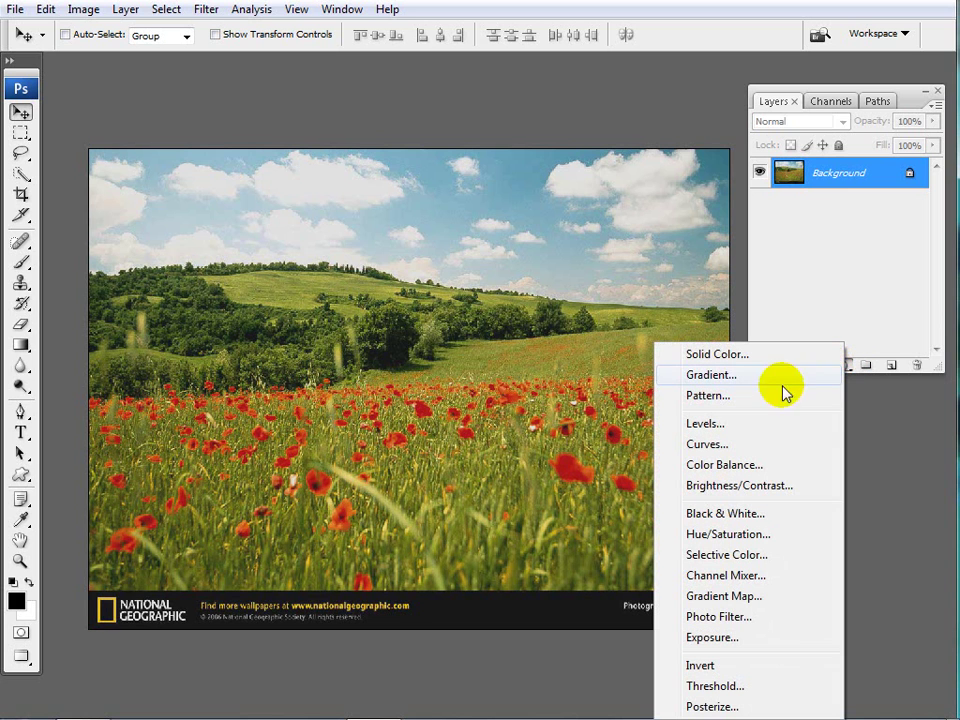
{"action": "left_click", "coordinate": [737, 430]}
{"action": "left_click_drag", "start_coordinate": [543, 133], "coordinate": [606, 88]}
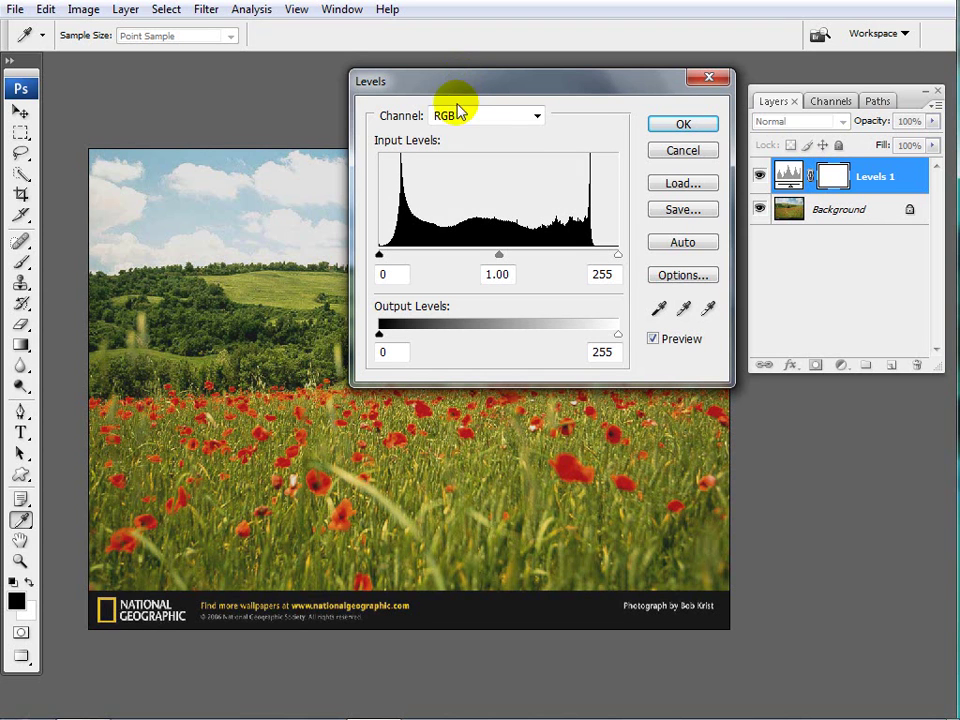
Examine the Levels histogram against the photo's clouds, trees and field, moving the dialog to uncover different image areas.
{"action": "mouse_move", "coordinate": [560, 84]}
{"action": "left_mouse_down"}
{"action": "mouse_move", "coordinate": [552, 97]}
{"action": "mouse_move", "coordinate": [561, 90]}
{"action": "left_mouse_up"}
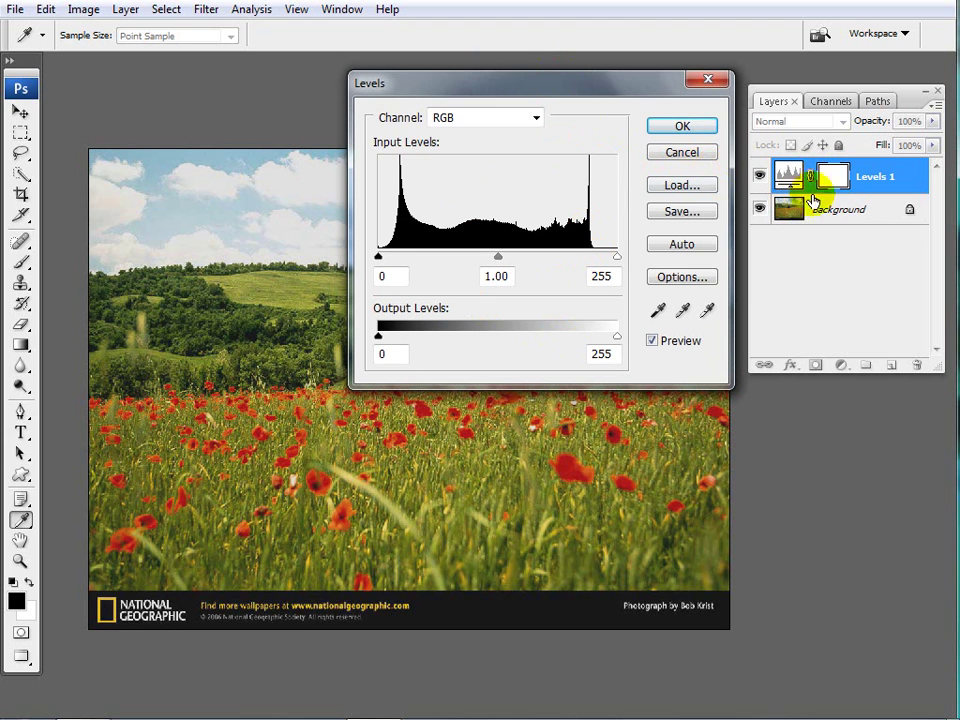
{"action": "mouse_move", "coordinate": [599, 81]}
{"action": "left_mouse_down"}
{"action": "mouse_move", "coordinate": [556, 86]}
{"action": "mouse_move", "coordinate": [598, 81]}
{"action": "mouse_move", "coordinate": [606, 90]}
{"action": "mouse_move", "coordinate": [590, 91]}
{"action": "left_mouse_up"}
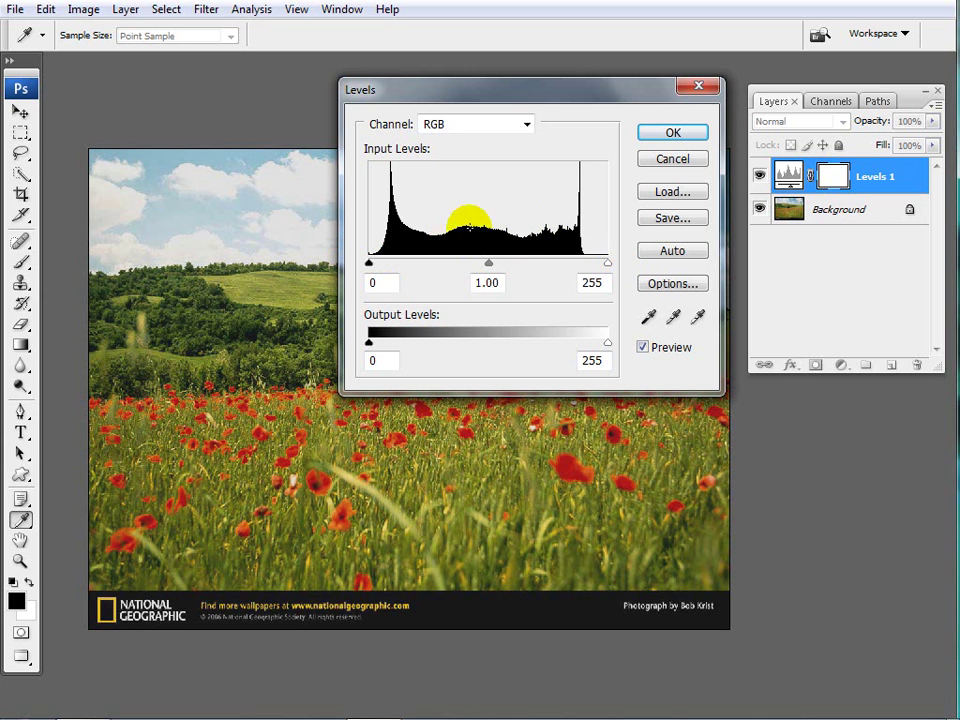
{"action": "left_click_drag", "start_coordinate": [523, 92], "coordinate": [745, 91]}
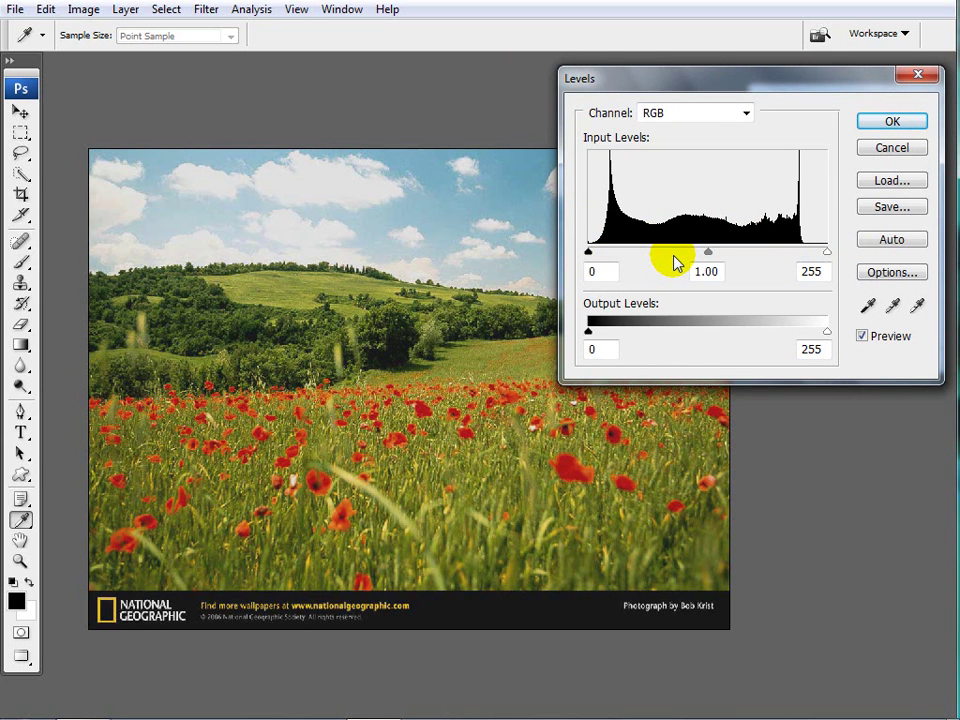
{"action": "left_click_drag", "start_coordinate": [708, 82], "coordinate": [489, 86]}
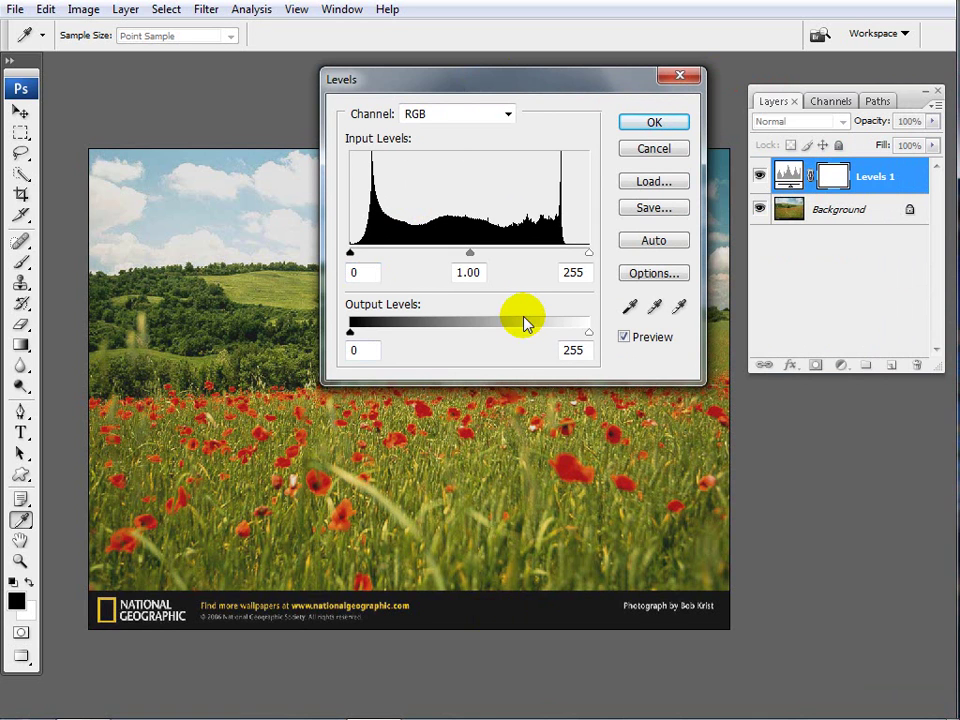
{"action": "left_click_drag", "start_coordinate": [491, 92], "coordinate": [486, 296]}
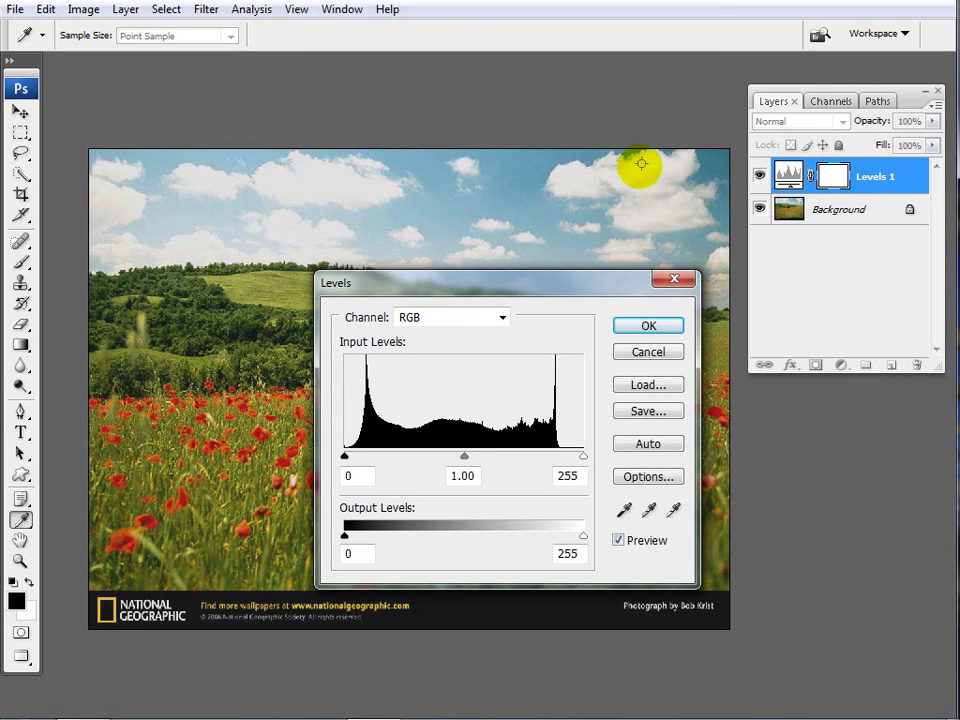
{"action": "left_click_drag", "start_coordinate": [517, 292], "coordinate": [516, 202]}
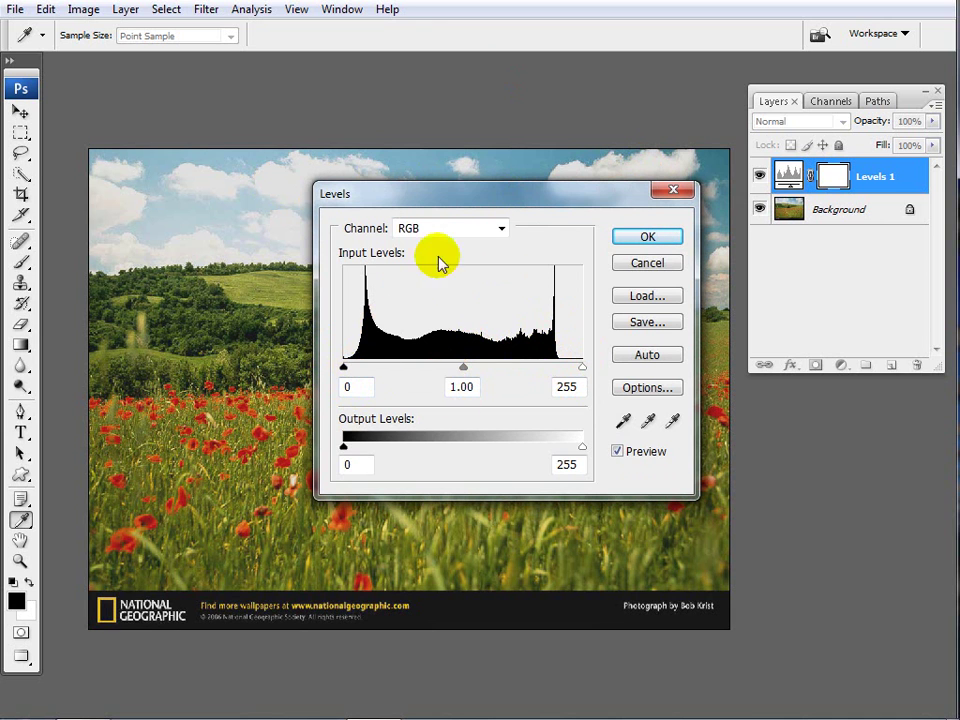
{"action": "left_click_drag", "start_coordinate": [508, 200], "coordinate": [540, 86]}
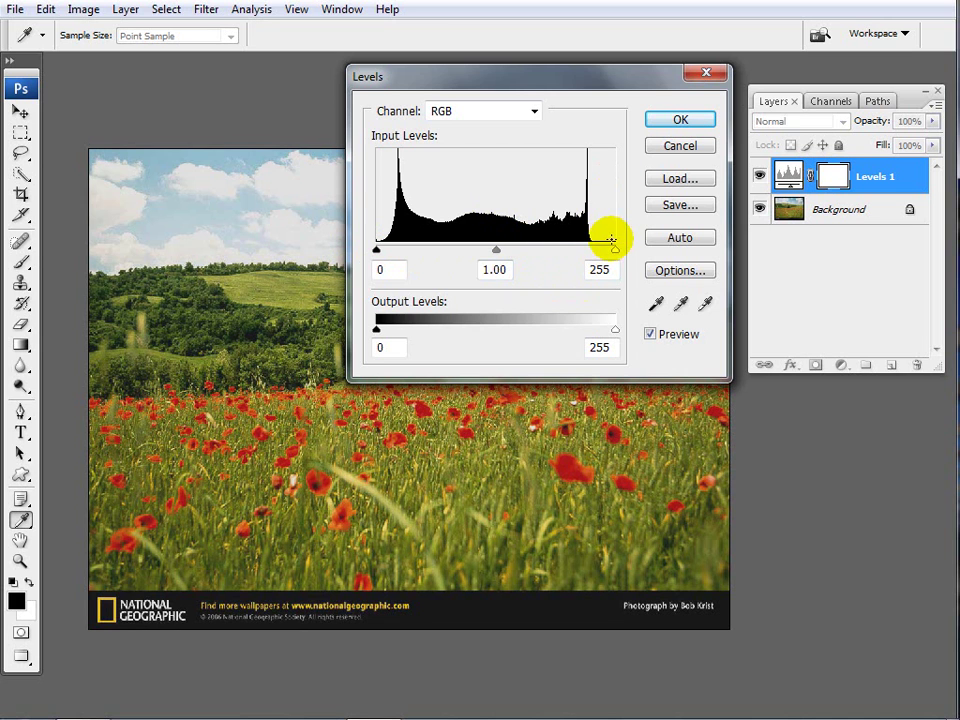
Set the Levels input white point to 228 and black point to 23, and compare the photo with the preview off and on.
{"action": "left_click_drag", "start_coordinate": [615, 256], "coordinate": [590, 252]}
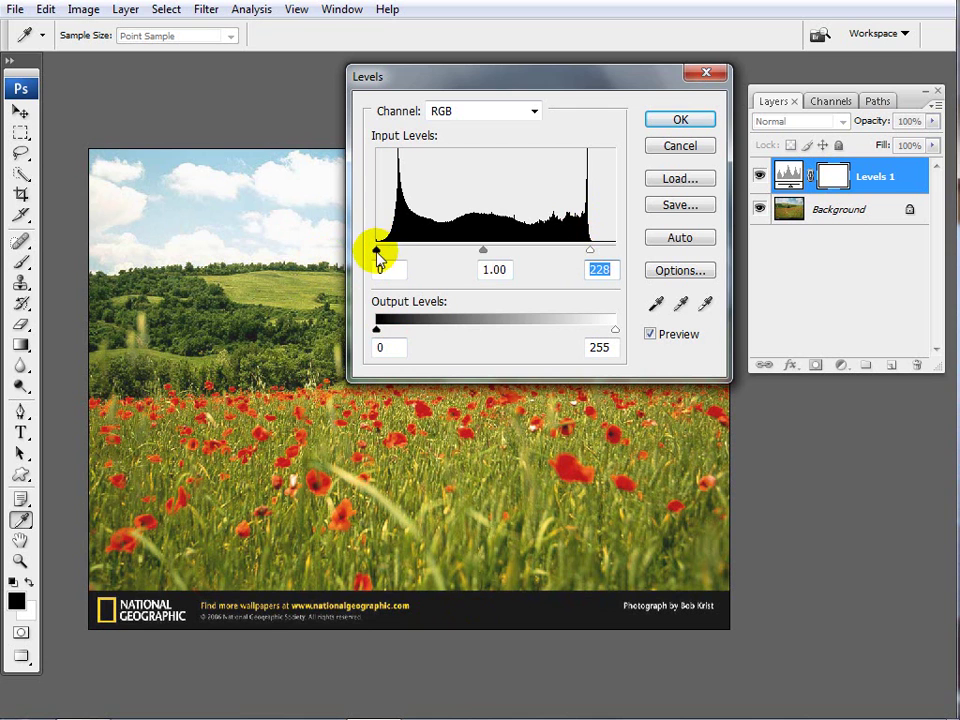
{"action": "left_click_drag", "start_coordinate": [379, 256], "coordinate": [399, 255]}
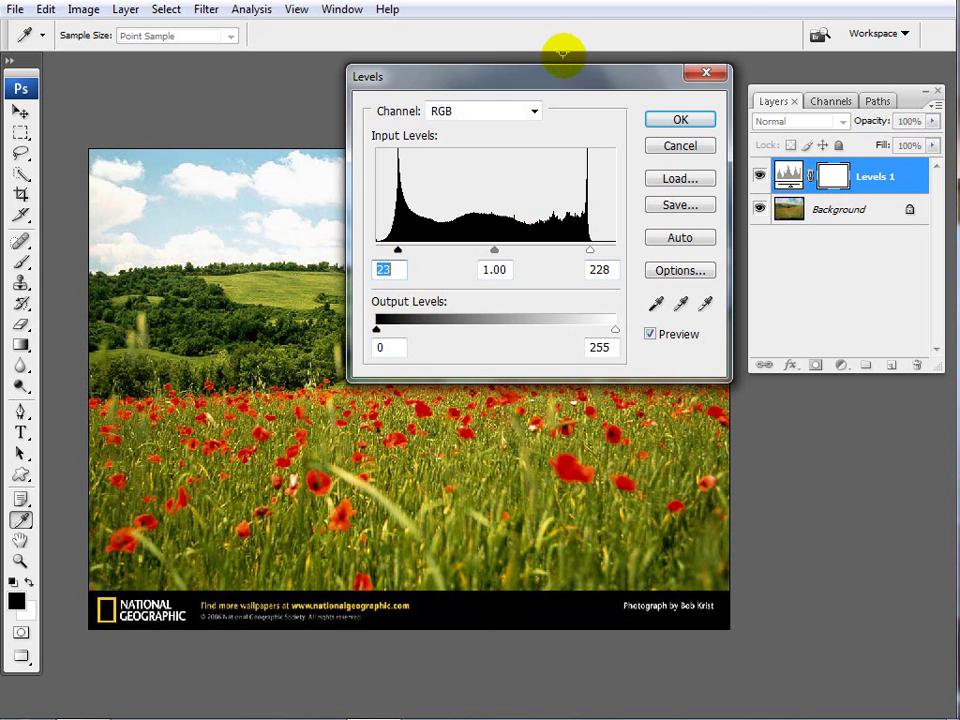
{"action": "left_click_drag", "start_coordinate": [572, 79], "coordinate": [761, 315]}
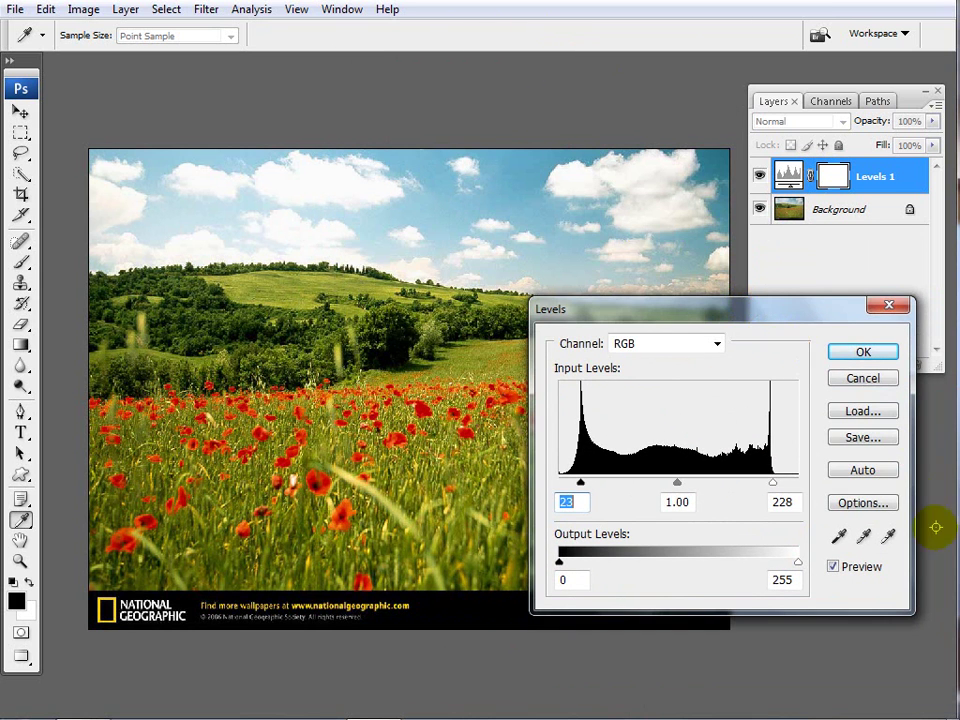
{"action": "left_click", "coordinate": [833, 567]}
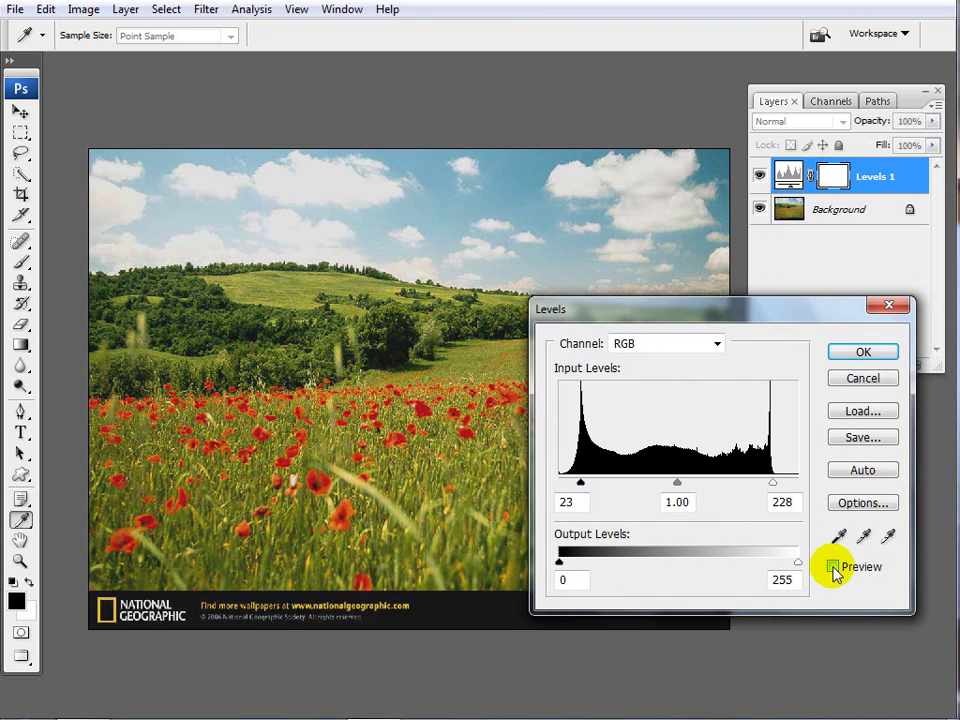
{"action": "left_click", "coordinate": [833, 567]}
Apply a Levels midtone value of 0.58 and compare the photo with the Levels 1 layer hidden and shown.
{"action": "left_click_drag", "start_coordinate": [729, 312], "coordinate": [733, 58]}
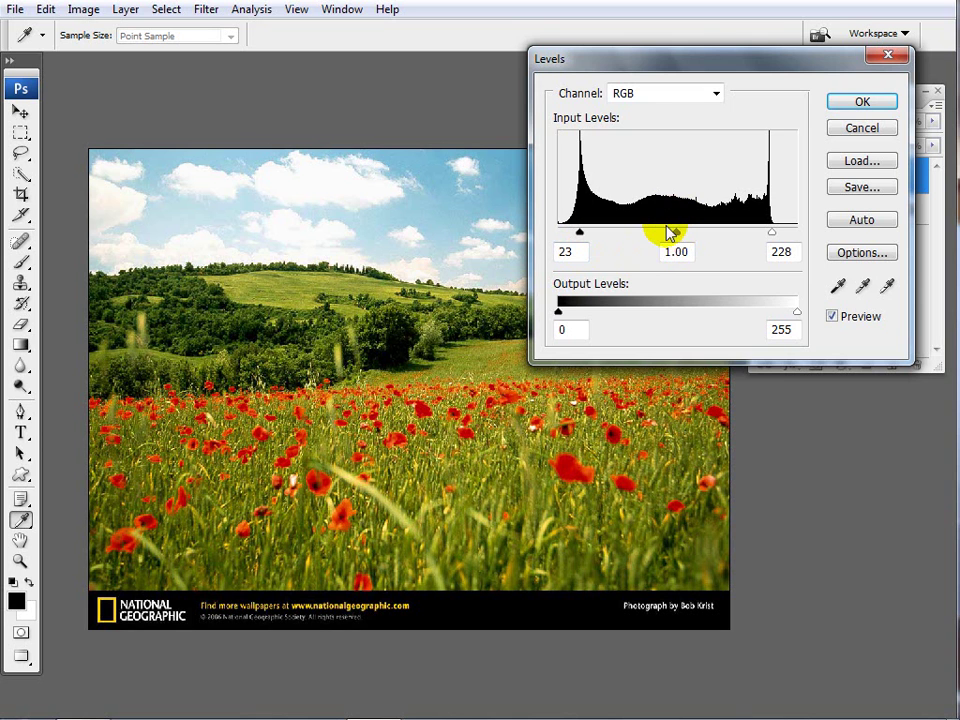
{"action": "left_click_drag", "start_coordinate": [677, 237], "coordinate": [708, 240]}
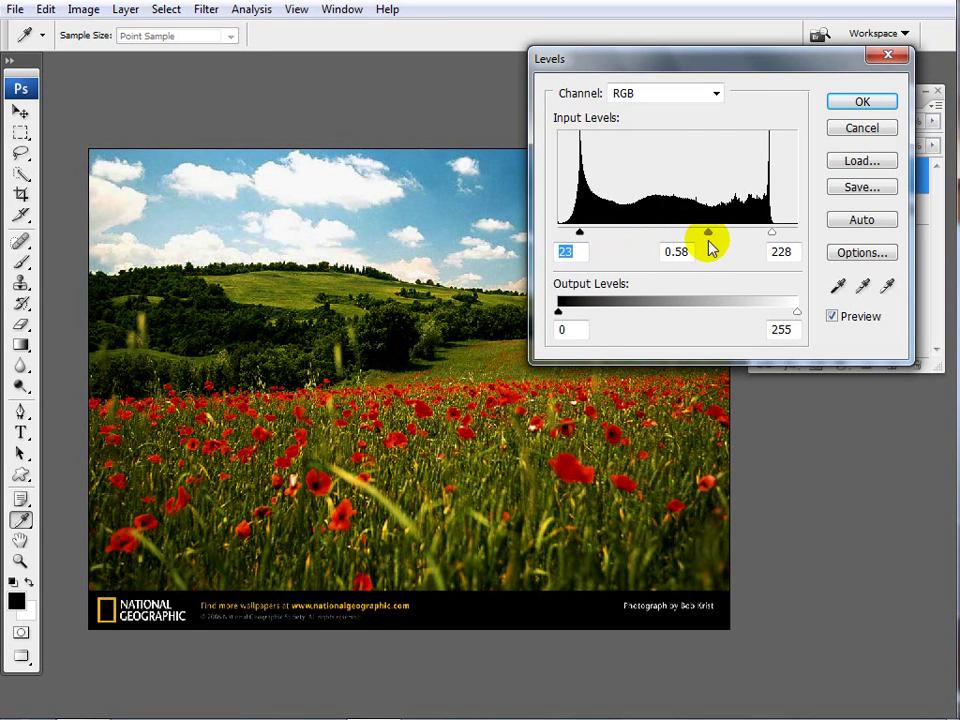
{"action": "left_click", "coordinate": [708, 240]}
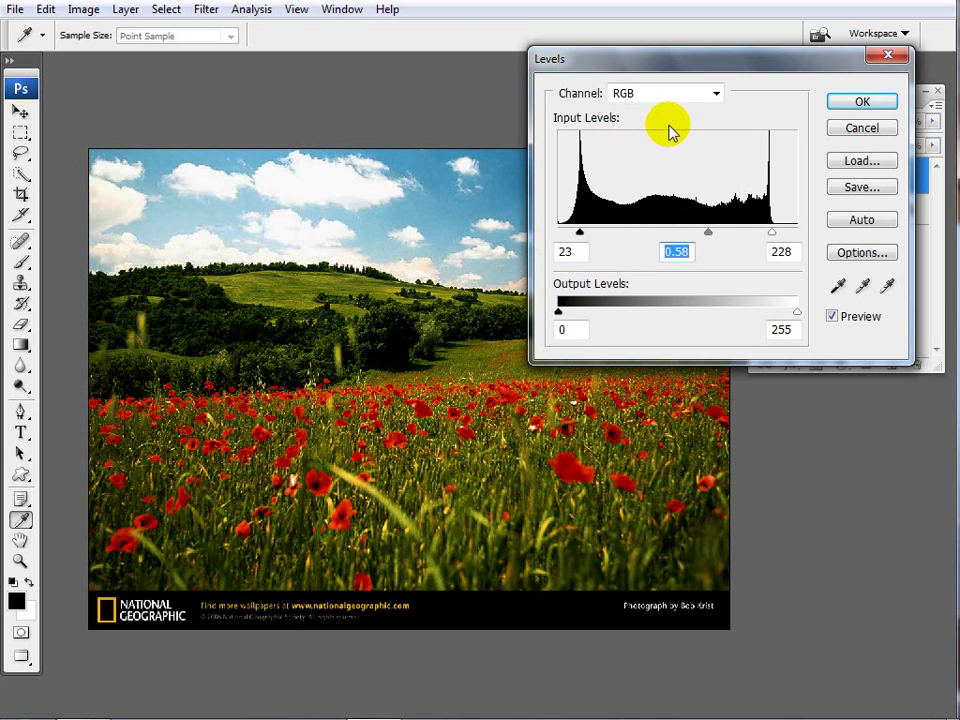
{"action": "left_click", "coordinate": [864, 104]}
{"action": "key", "text": "v"}
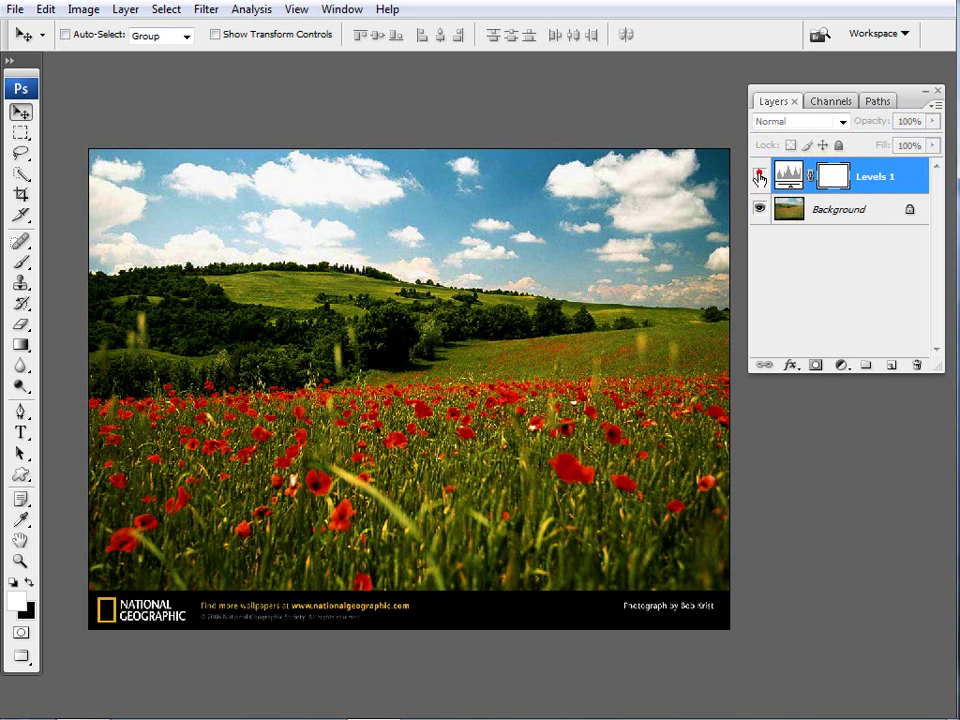
{"action": "left_click", "coordinate": [759, 178]}
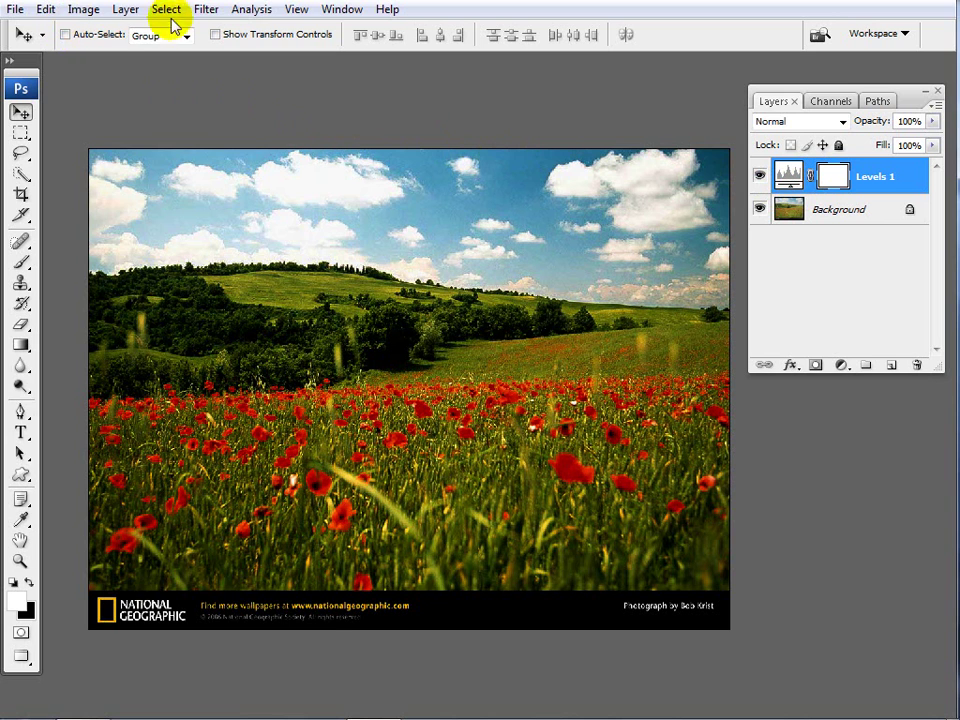
Flatten the image so the Levels 1 adjustment merges into the Background layer.
{"action": "left_click", "coordinate": [125, 10]}
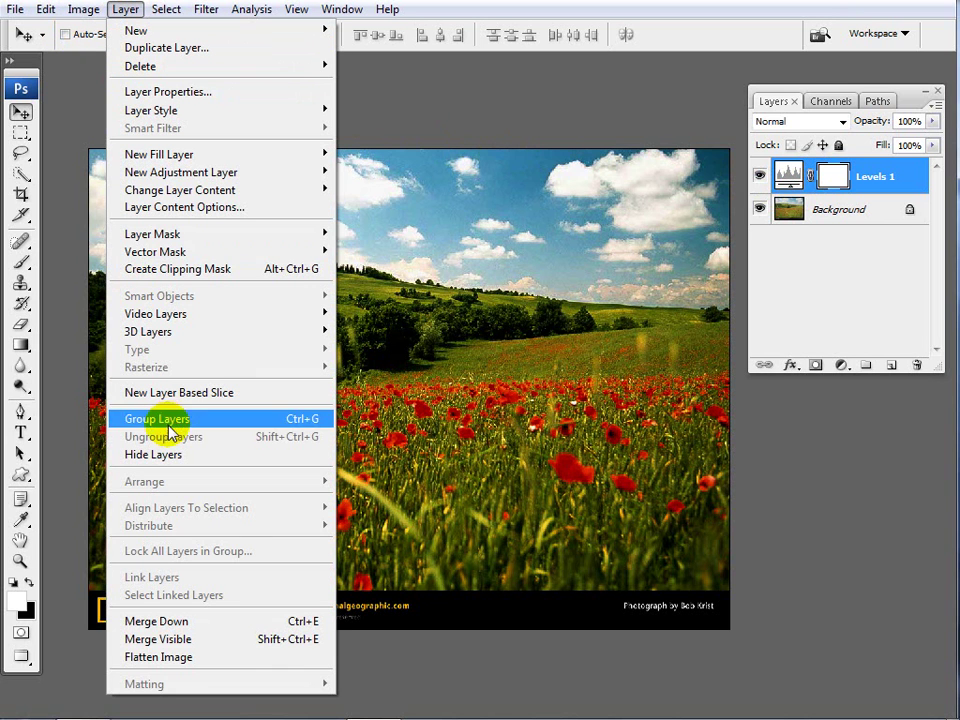
{"action": "left_click", "coordinate": [158, 657]}
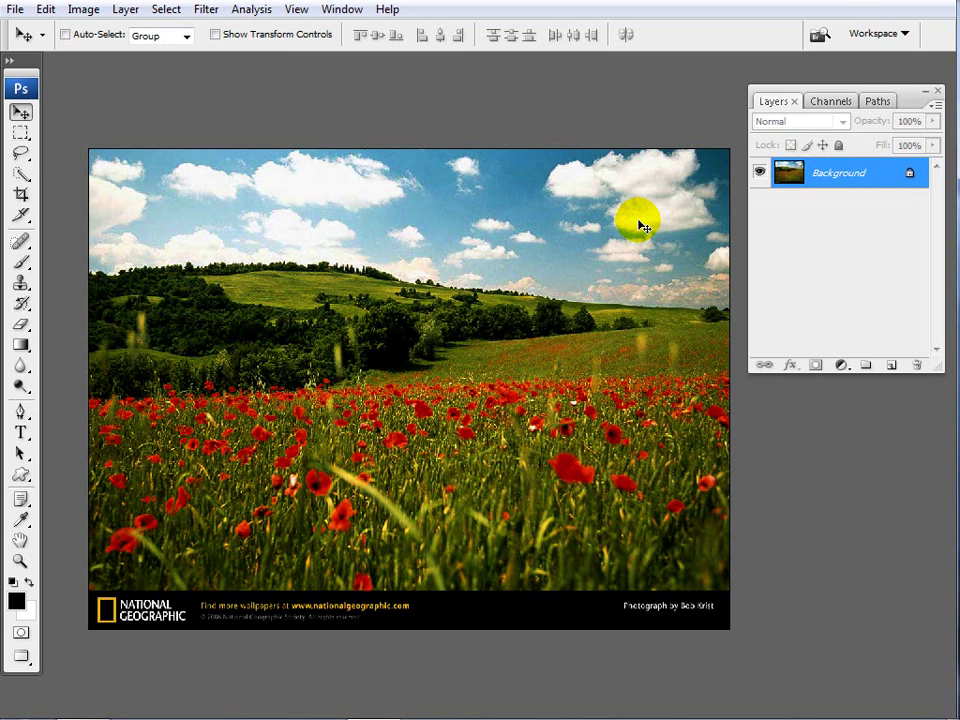
{"action": "left_click", "coordinate": [14, 9]}
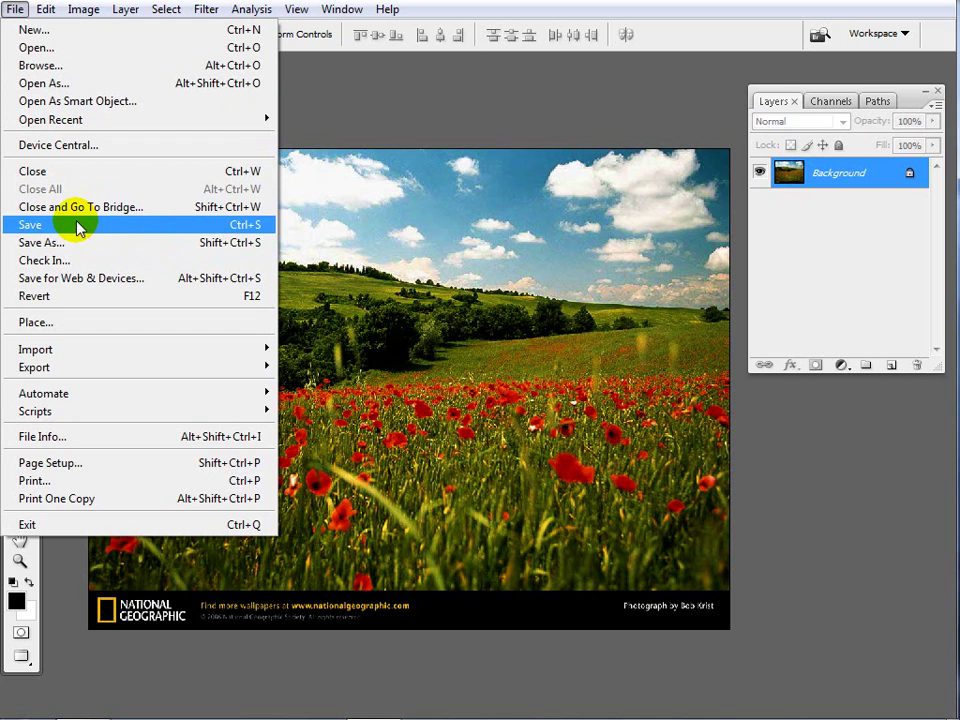
{"action": "left_click", "coordinate": [447, 95]}
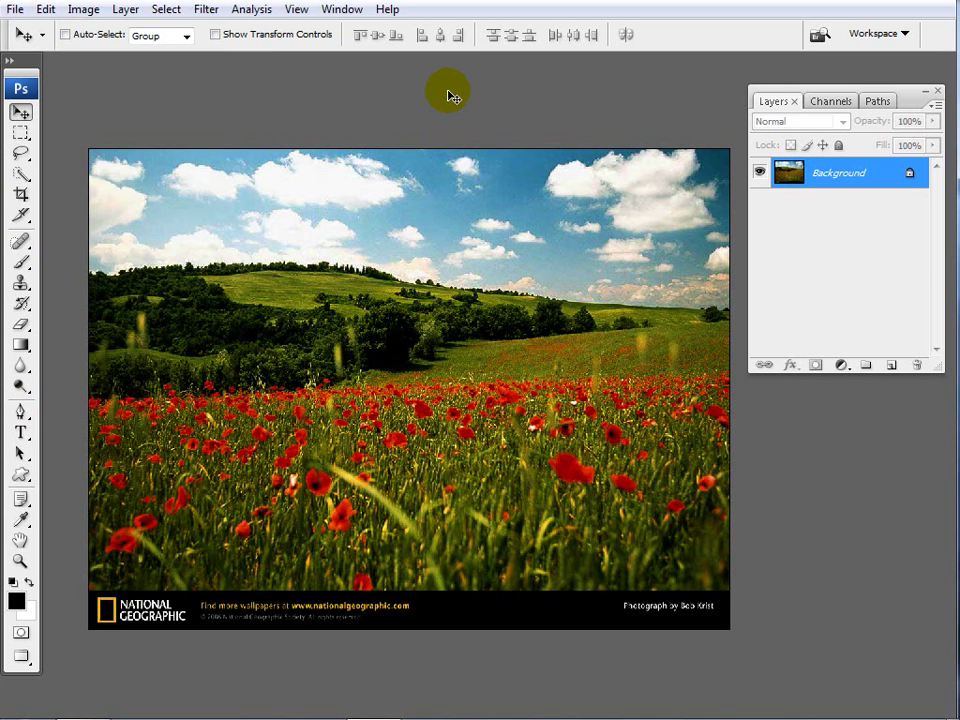